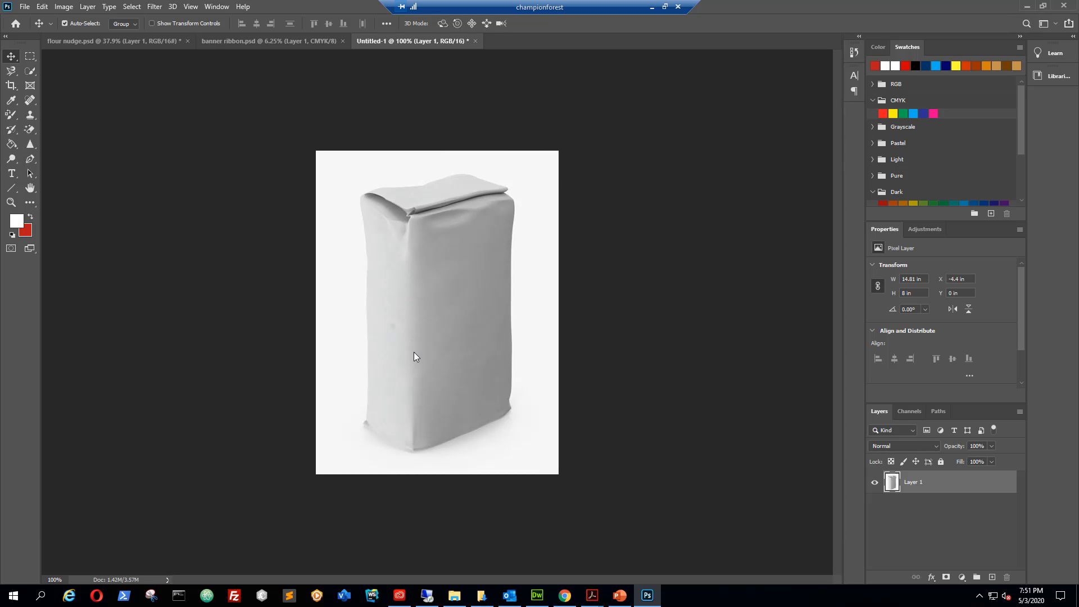
- Switch to Chrome and run an image search for "fda nutrition label" in a new tab
left_click(696, 465)
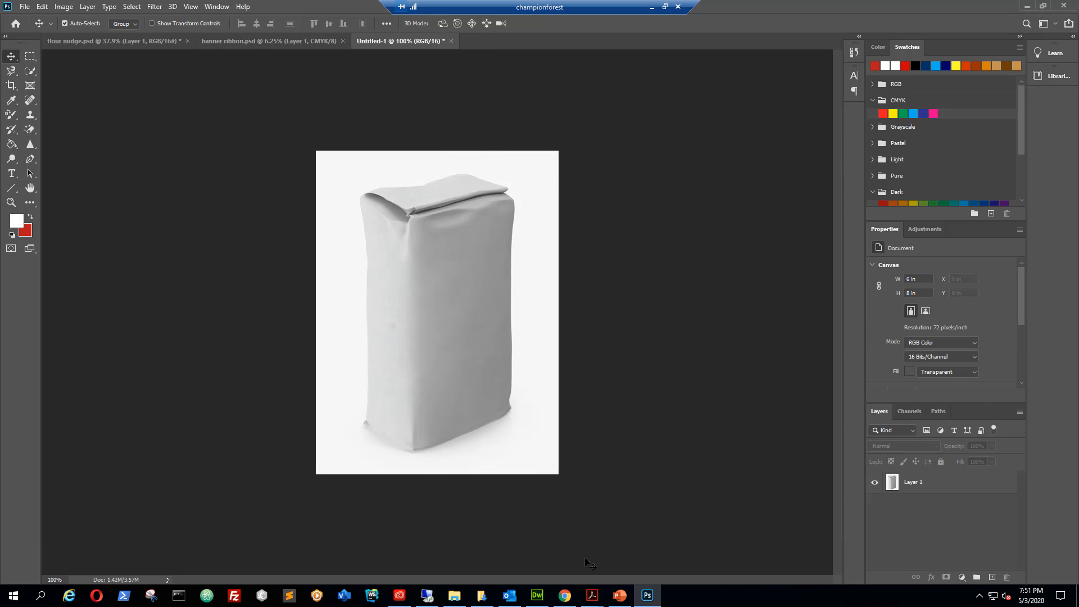
left_click(565, 595)
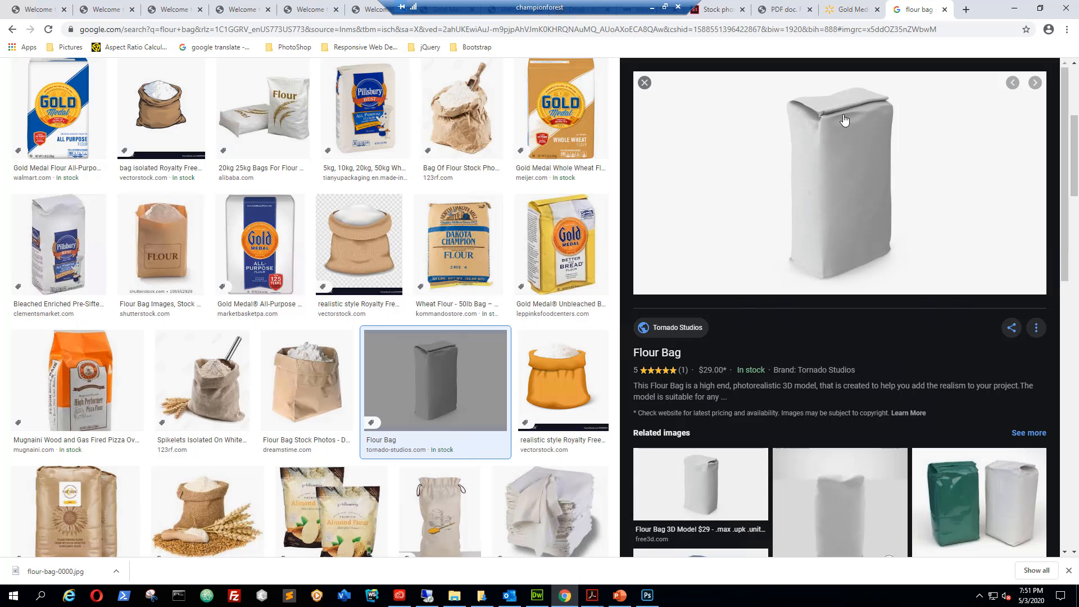
left_click(966, 10)
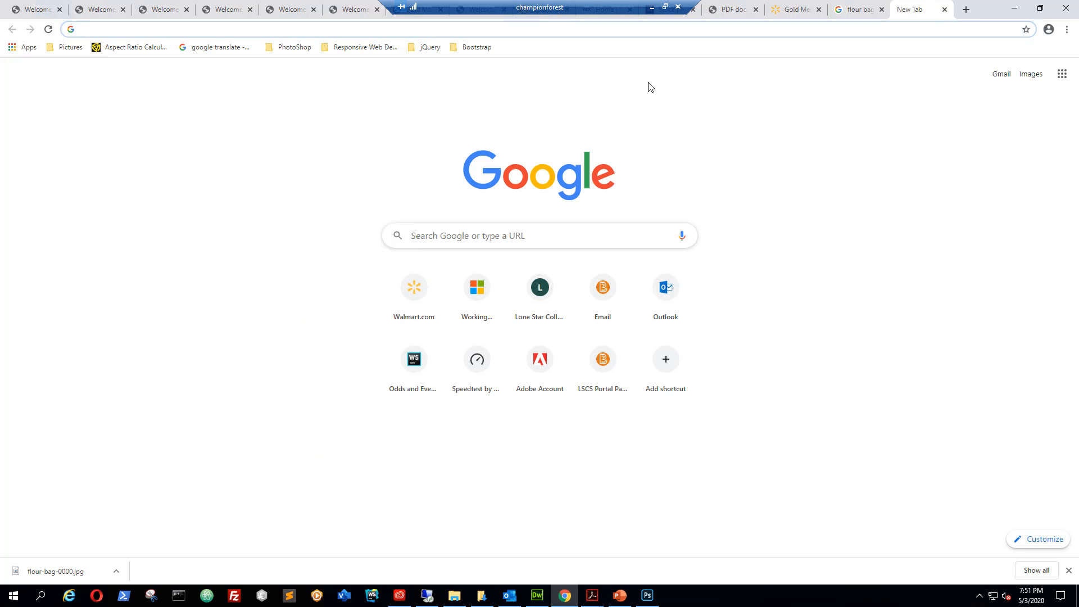
type("fda")
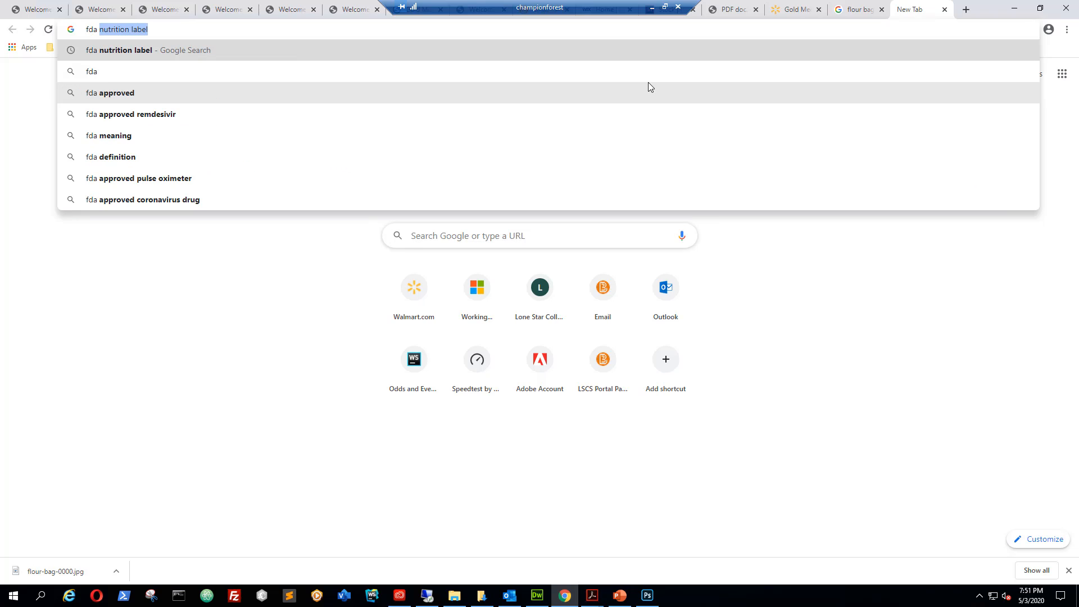
type(" nutio")
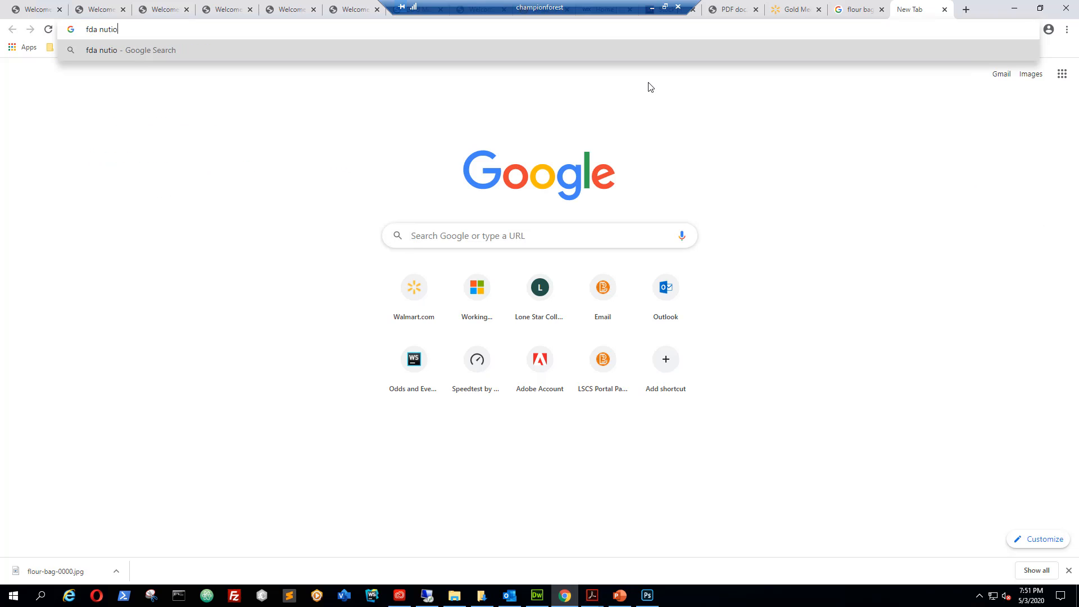
key("BackSpace")
key("BackSpace")
key("BackSpace")
type("t")
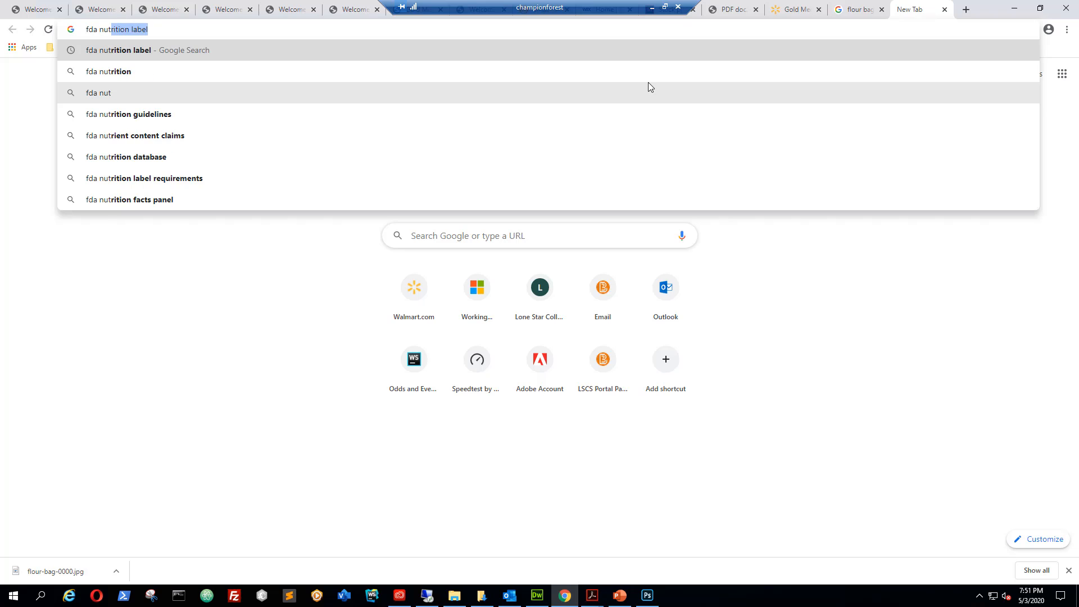
key("Return")
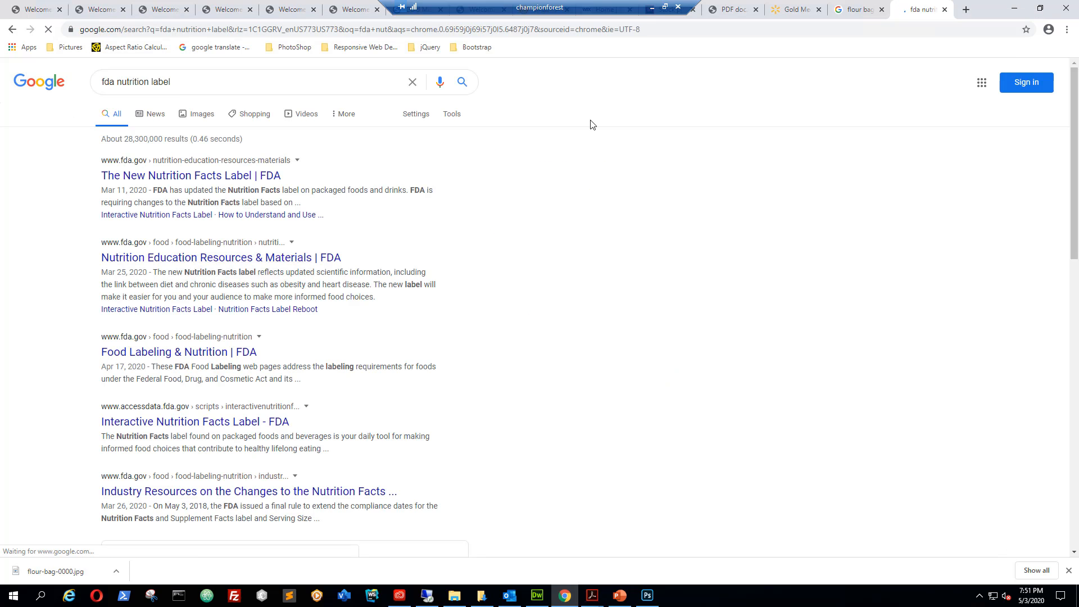
left_click(185, 114)
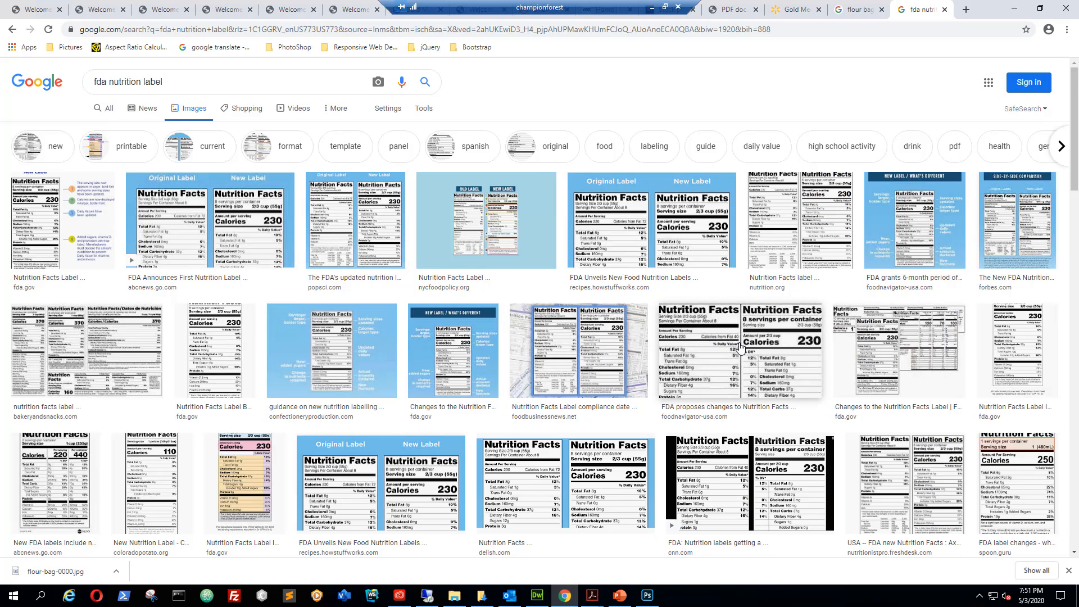
- Find the black-and-white 110-calorie potato Nutrition Facts label from Capital Press among the results and copy its image
scroll(745, 349, "down", 1)
scroll(745, 350, "down", 6)
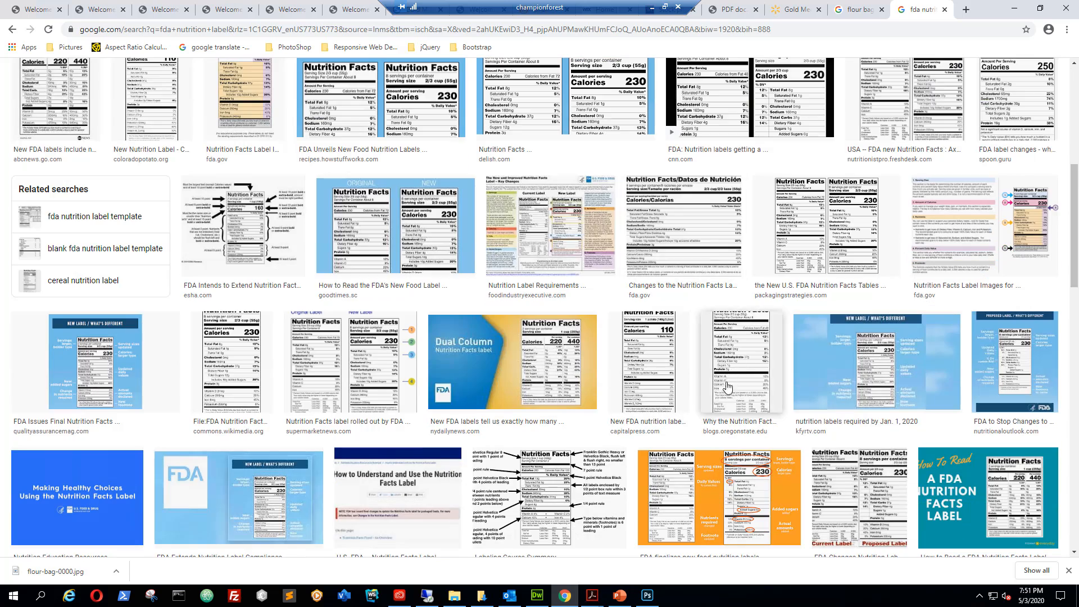
left_click(655, 397)
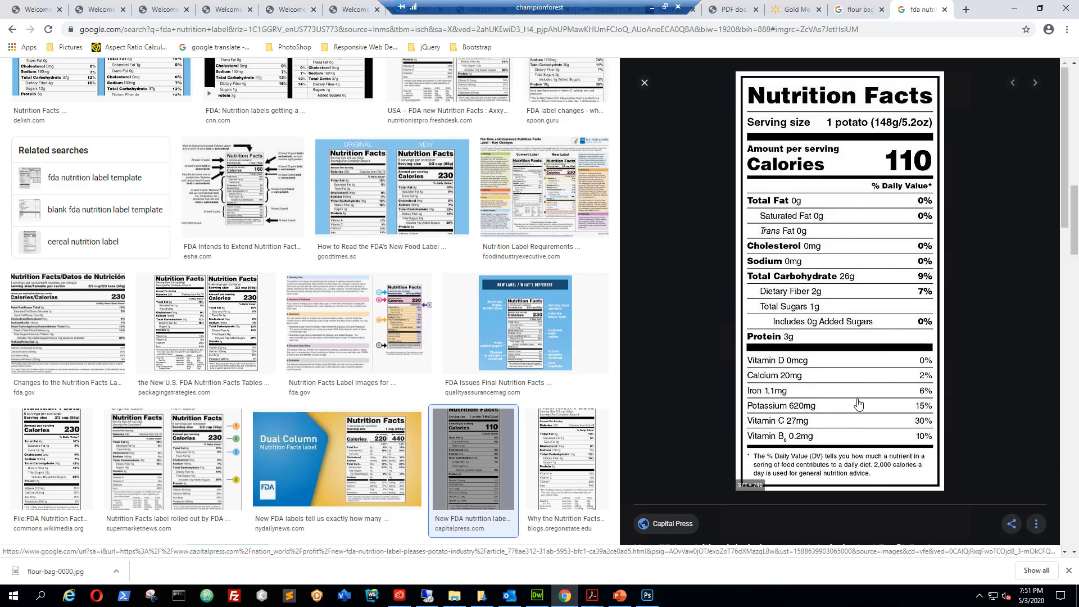
right_click(846, 253)
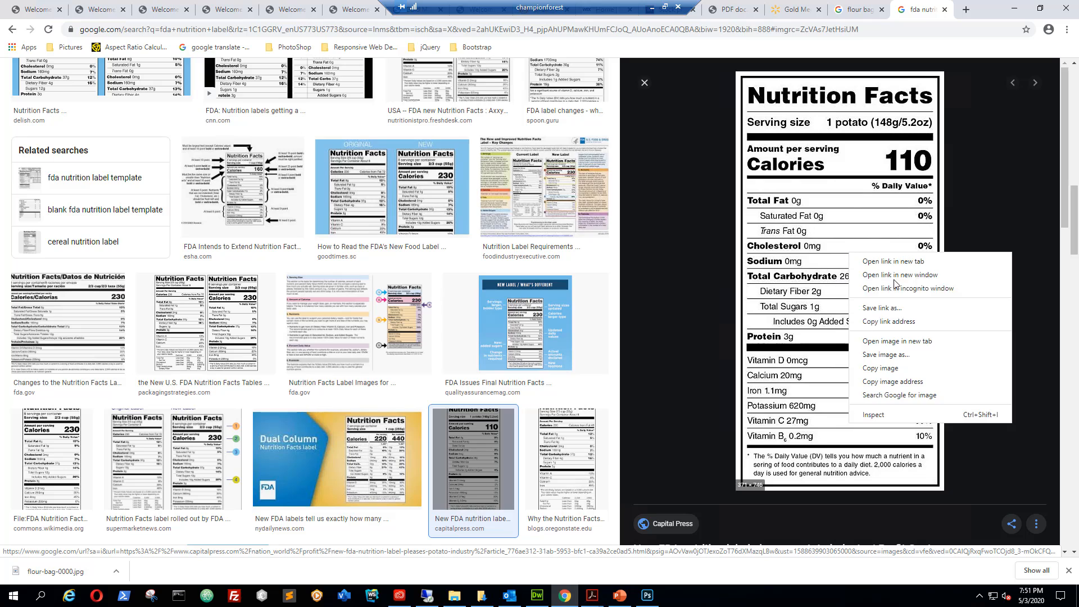
left_click(895, 376)
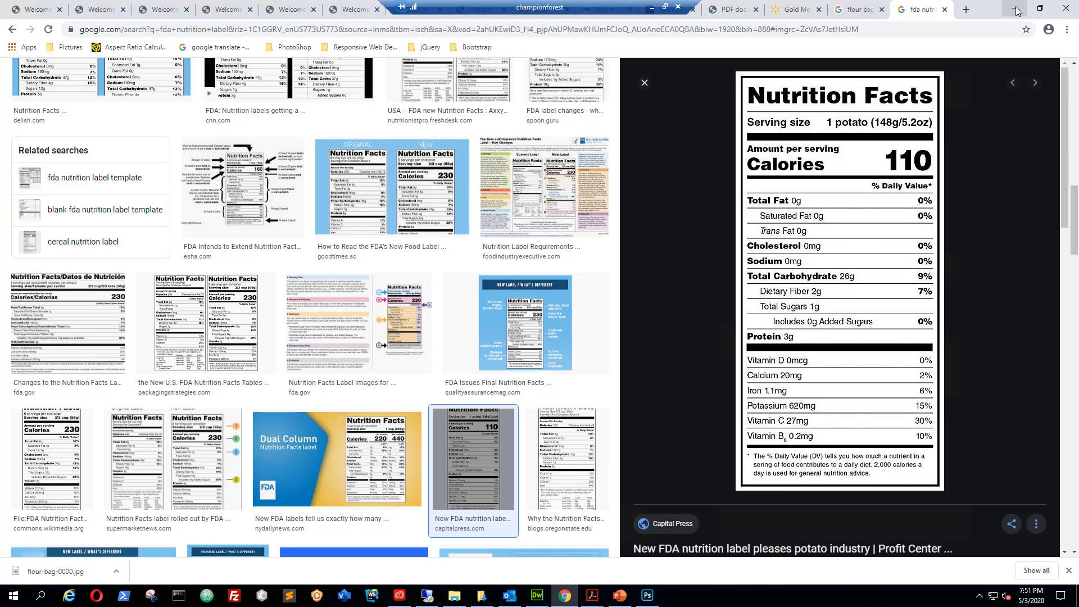
- Switch to Photoshop and paste the copied nutrition label onto a new layer above the flour bag
left_click(647, 596)
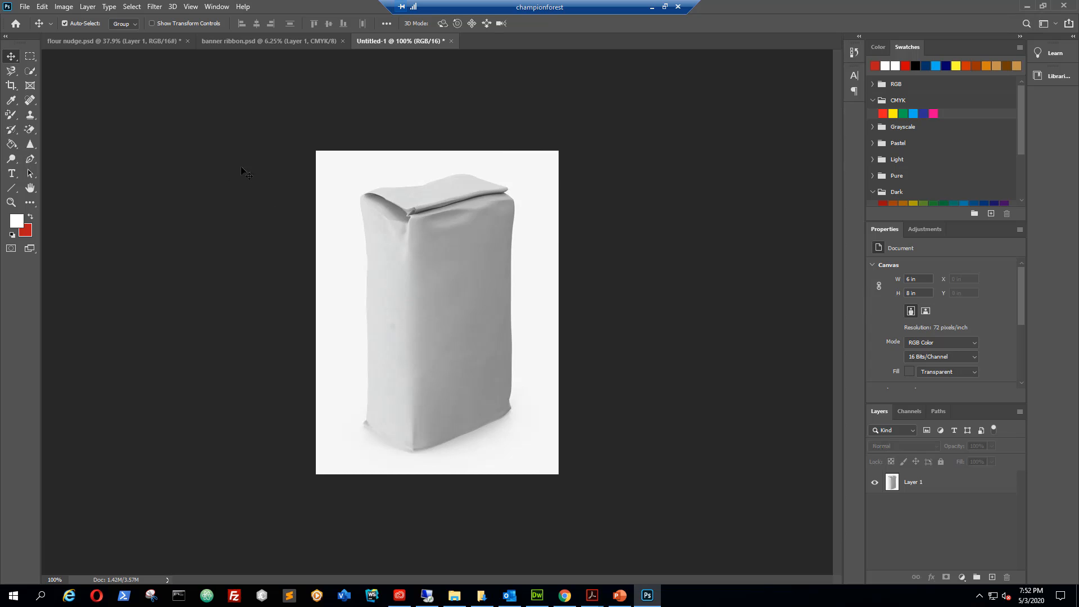
left_click(991, 578)
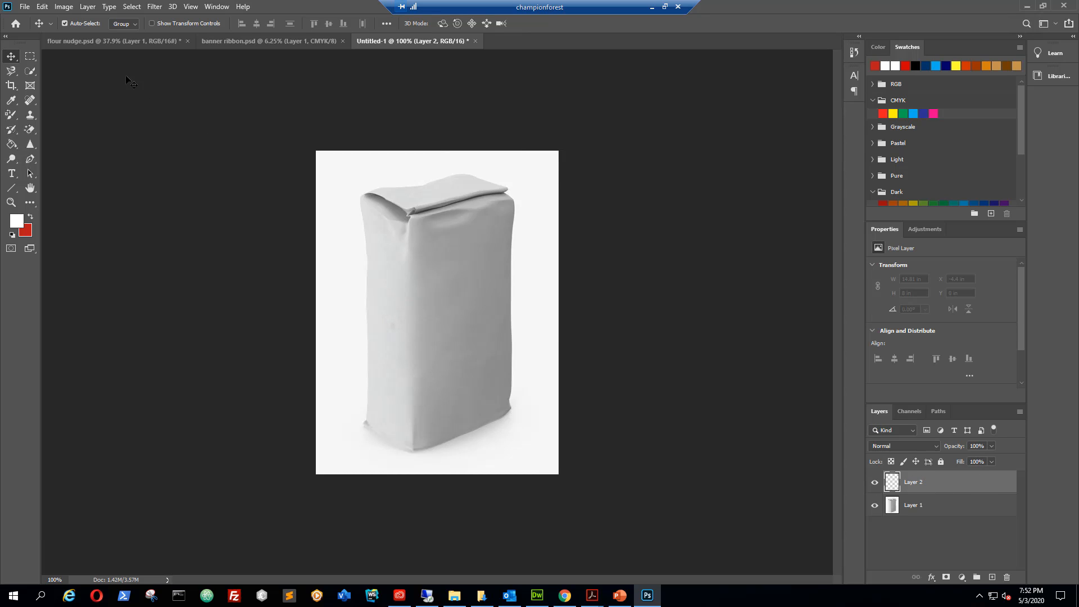
left_click(42, 6)
left_click(67, 106)
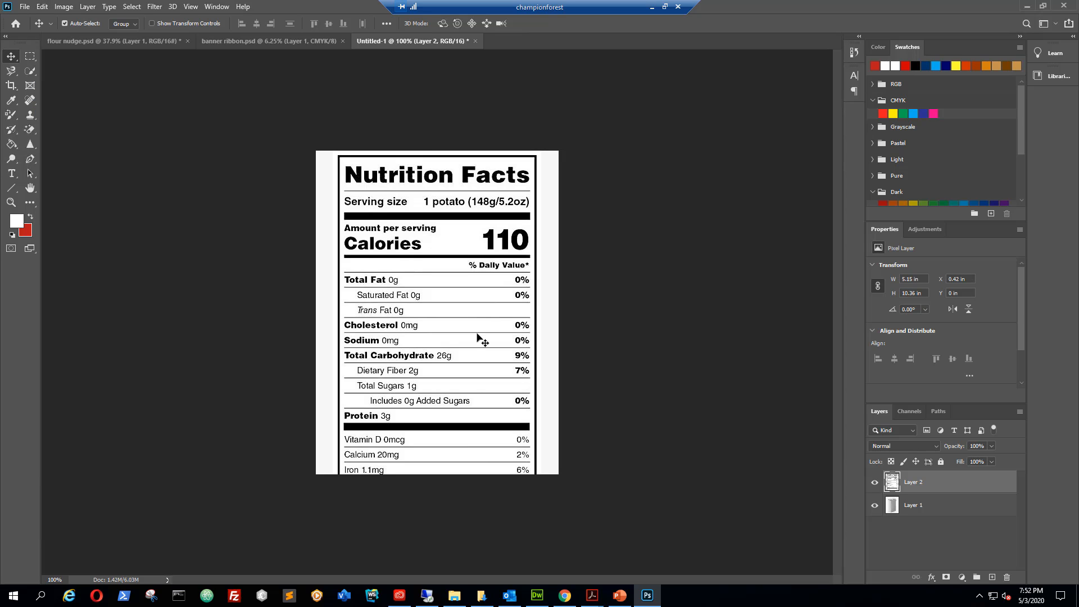
- Free-transform the nutrition label, scaling it to about 29% and placing it over the upper part of the bag's narrow side
left_click_drag(463, 258, 420, 304)
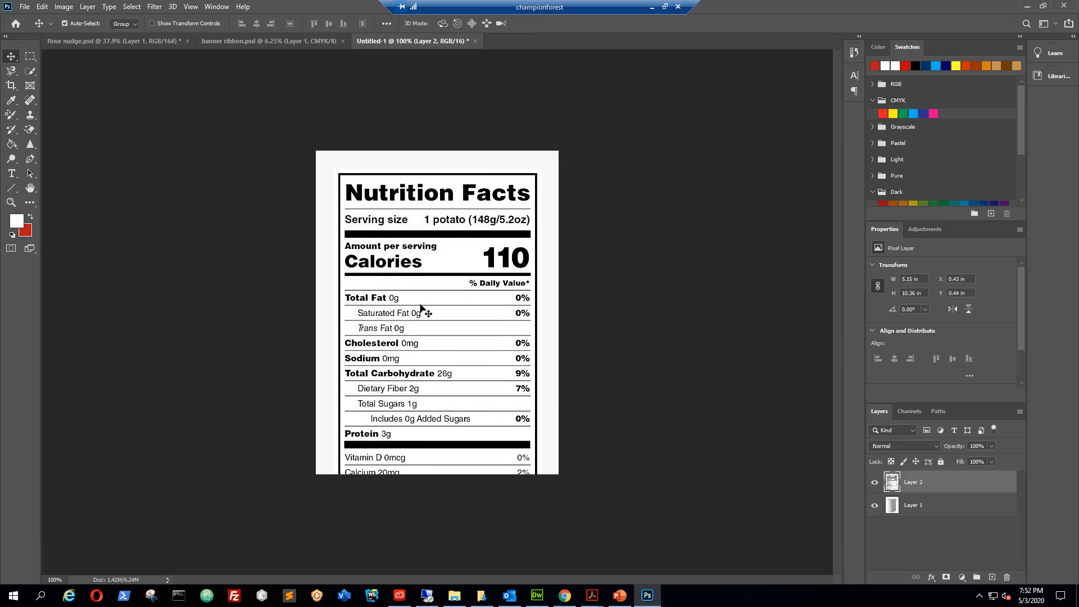
key("ctrl+t")
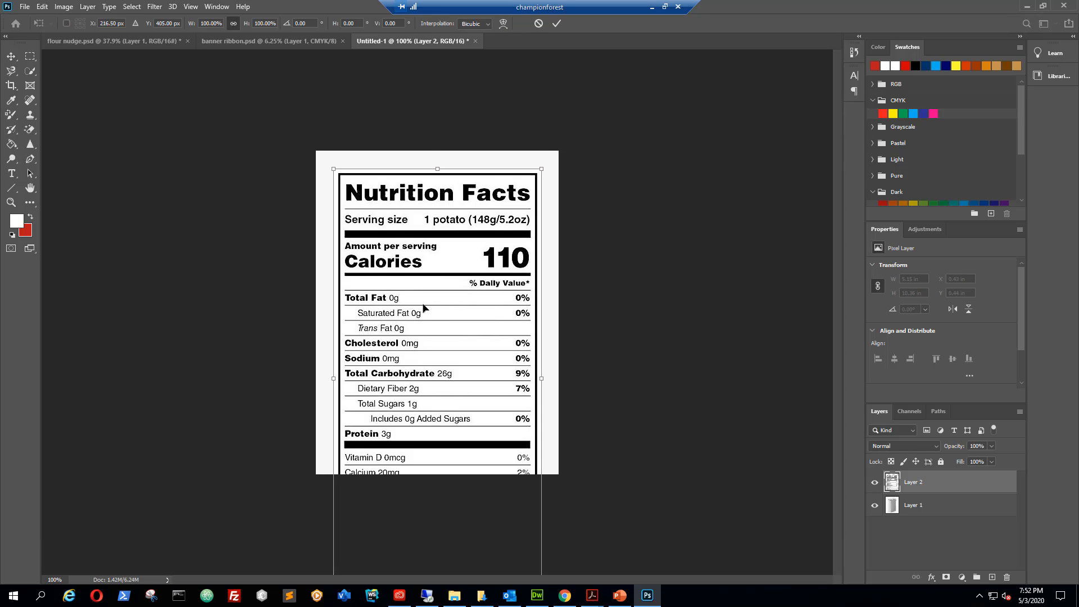
left_click_drag(334, 169, 469, 384)
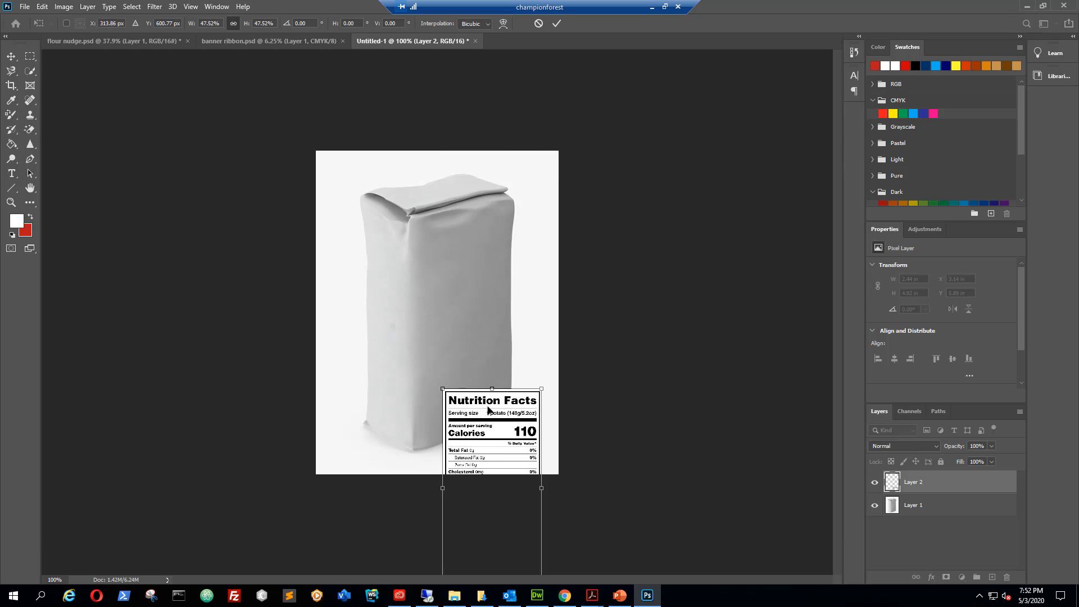
left_click_drag(496, 421, 422, 265)
left_click_drag(369, 229, 374, 279)
left_click_drag(396, 317, 395, 291)
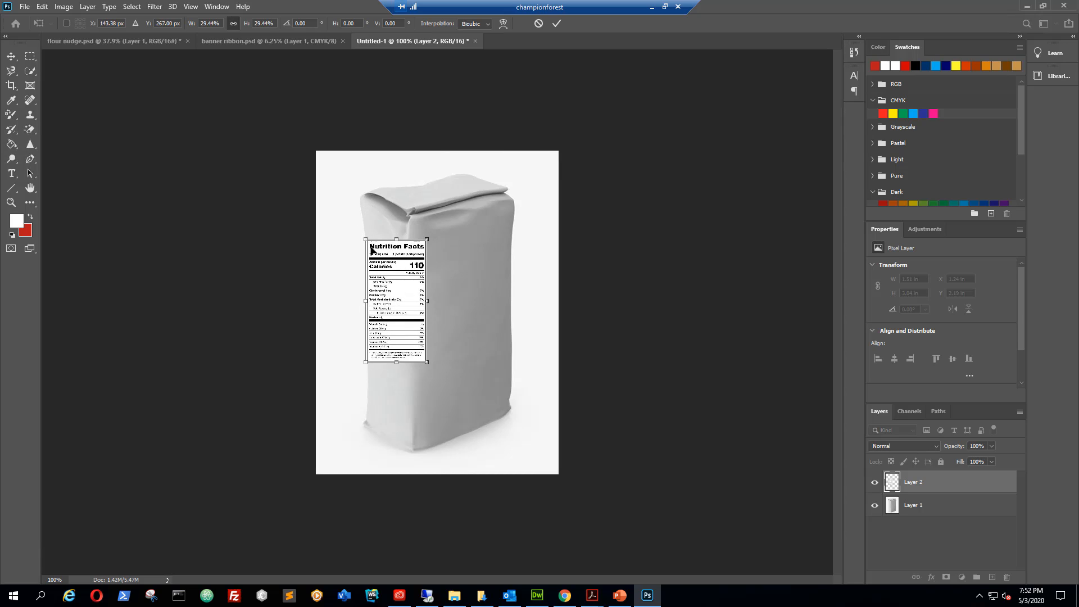
left_click_drag(396, 258, 377, 220)
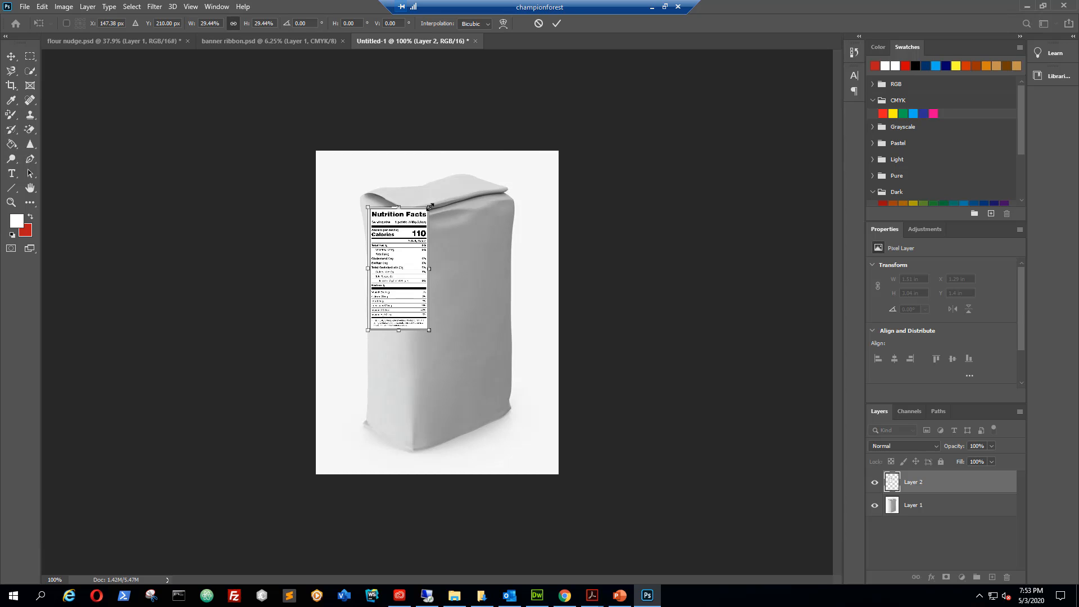
left_click_drag(429, 207, 421, 223)
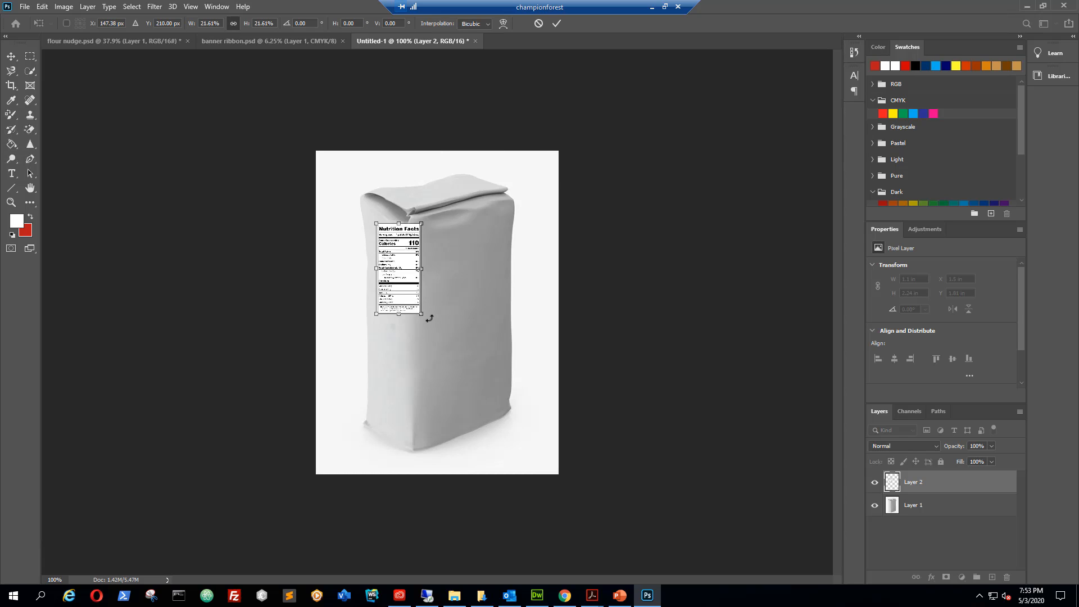
key("ctrl+z")
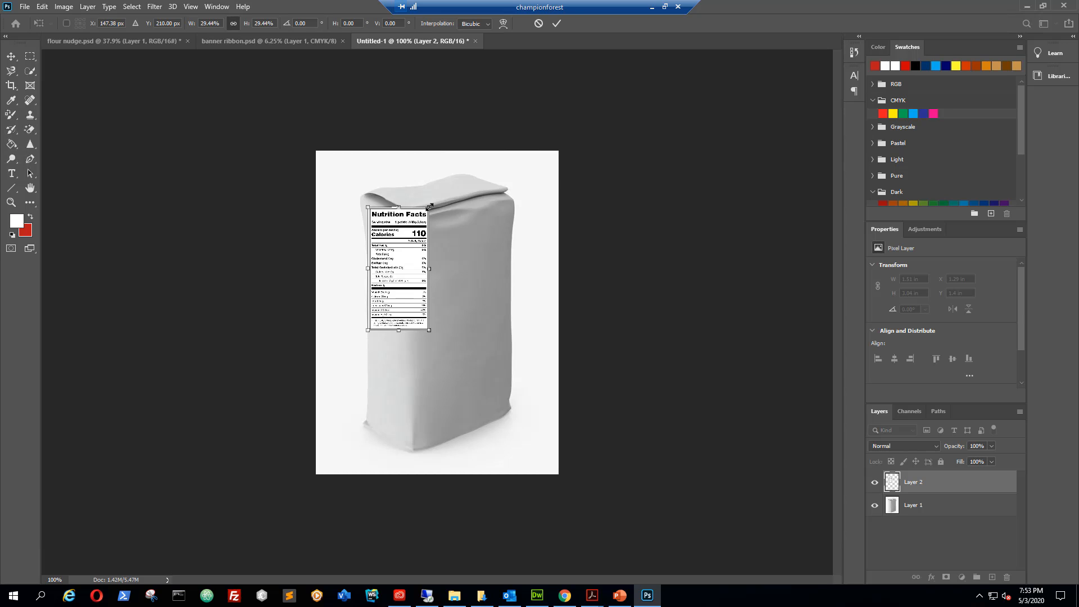
left_click_drag(430, 208, 409, 234)
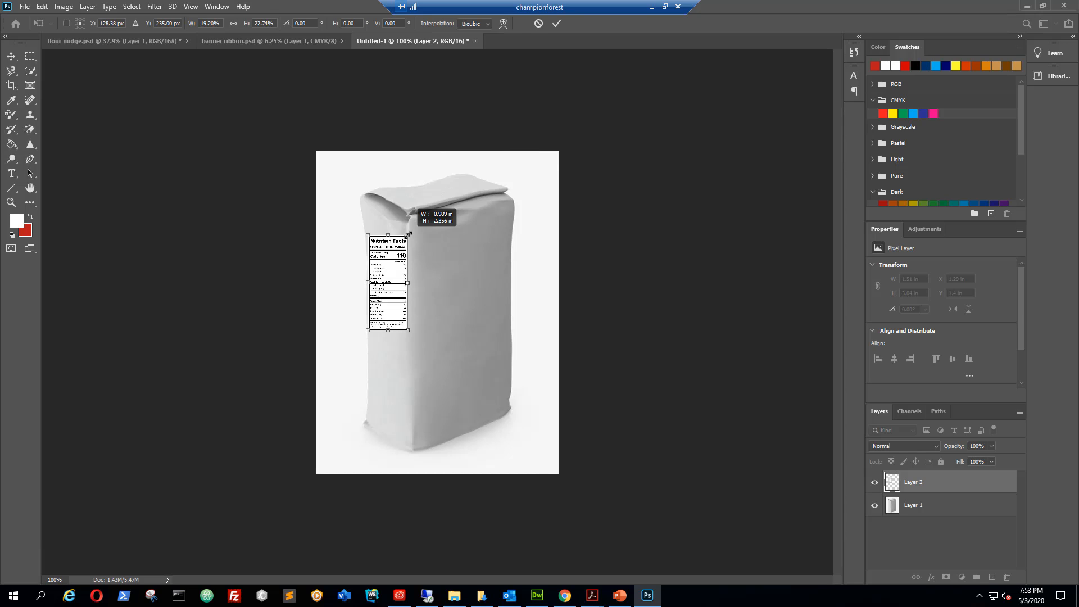
mouse_move(409, 234)
left_mouse_down()
mouse_move(421, 233)
mouse_move(410, 237)
left_mouse_up()
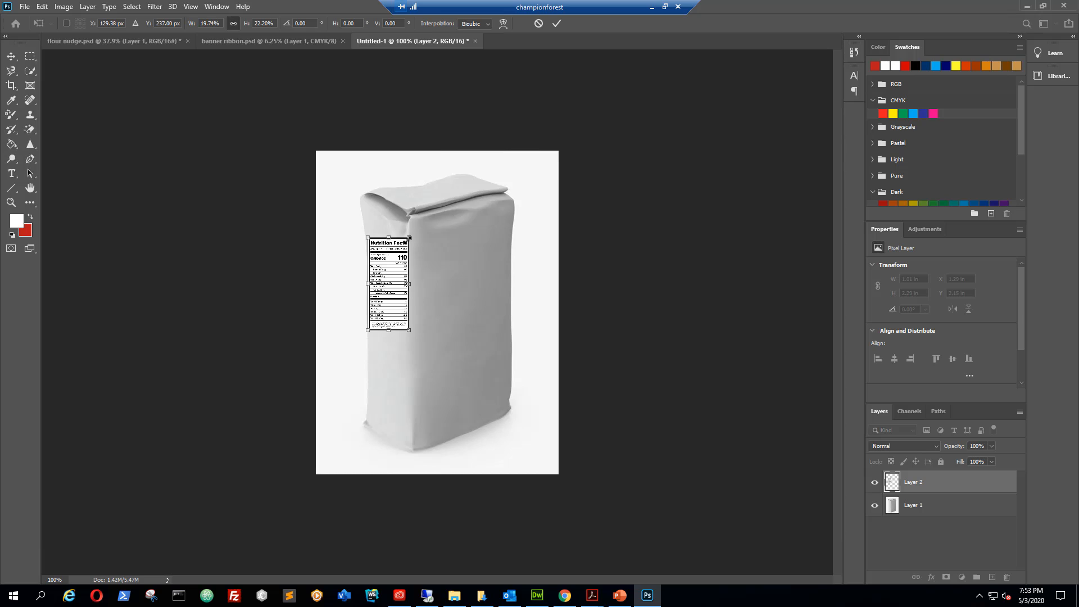
key("ctrl+z")
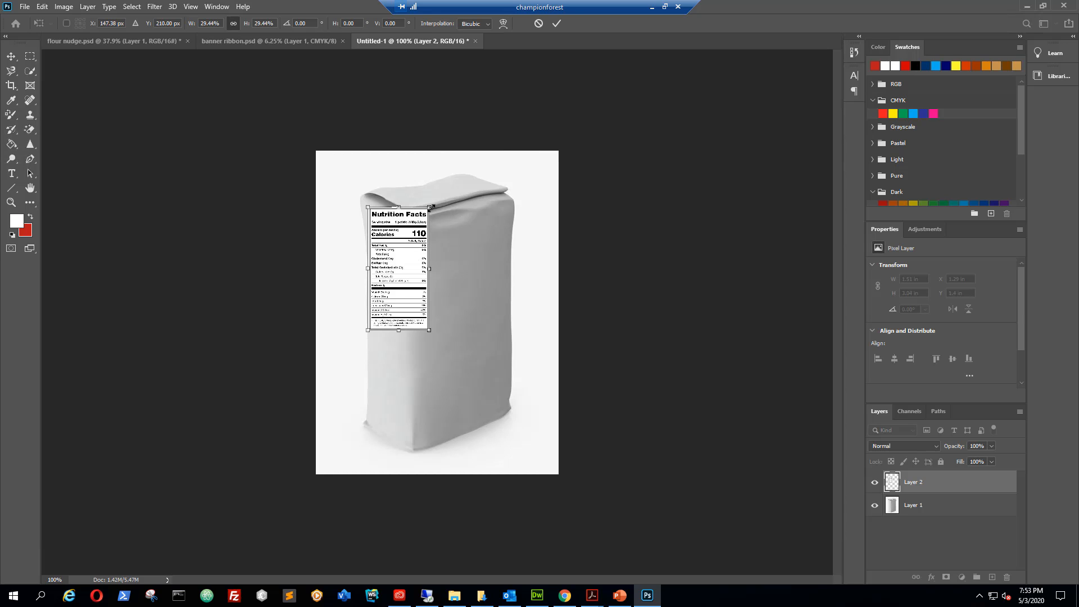
- Scale the nutrition label proportionally to about 20% so it fits the width of the bag's narrow side
left_click_drag(430, 206, 409, 245)
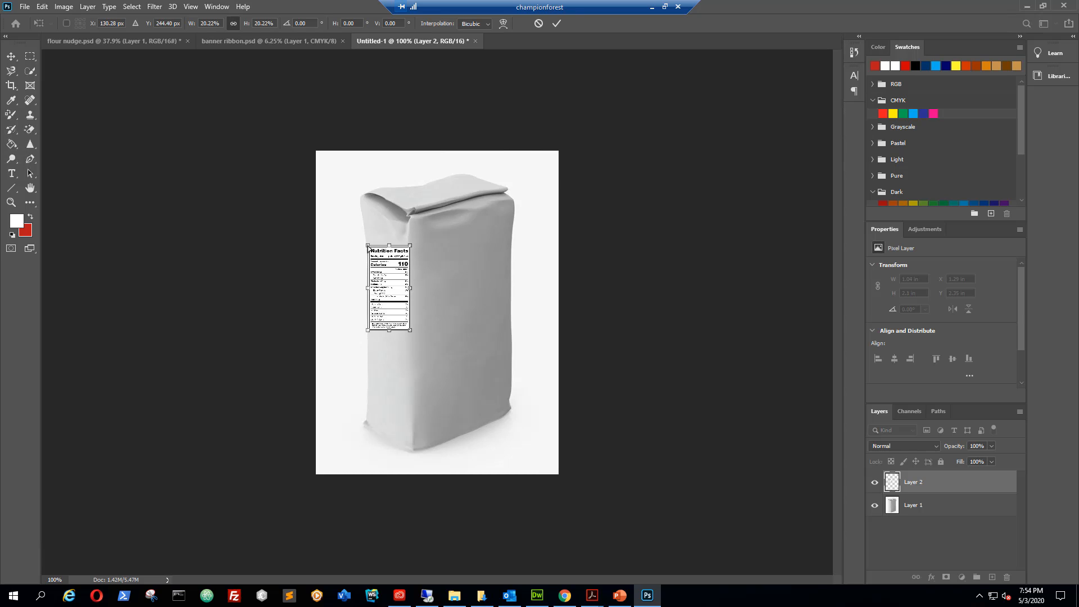
left_click_drag(369, 248, 368, 239)
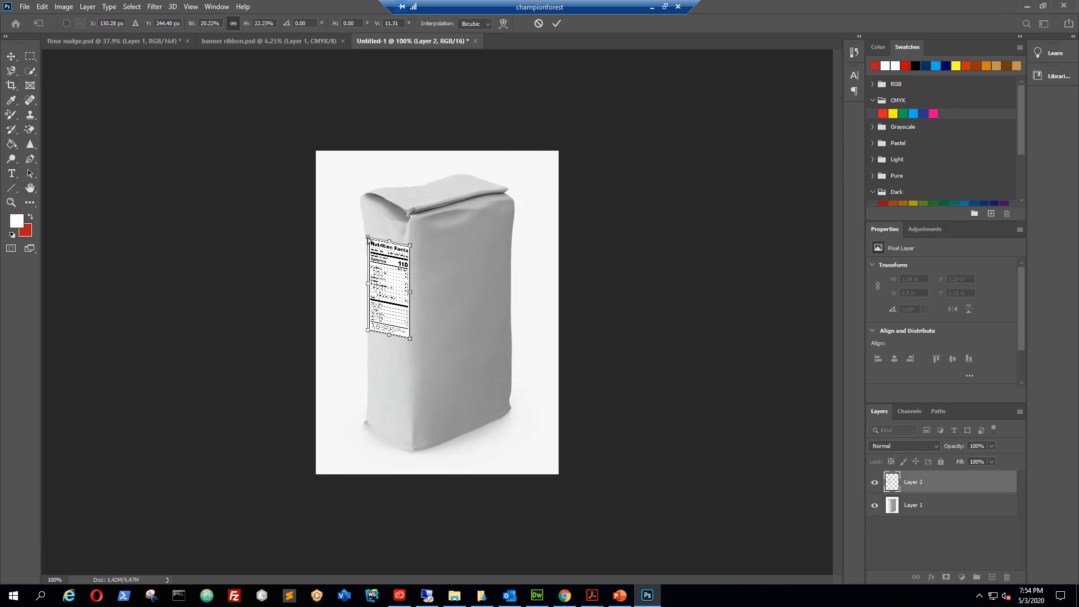
key("ctrl+z")
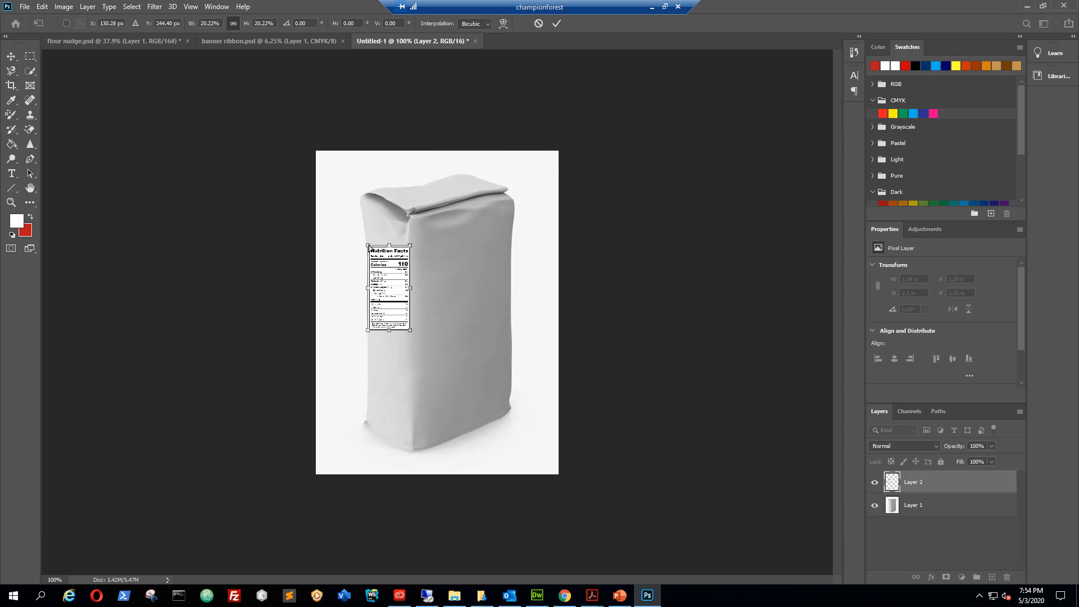
- Distort the label's corners to follow the perspective of the bag's narrow side below the fold, and apply the transform
left_click_drag(369, 246, 369, 219)
left_click_drag(364, 209, 362, 201)
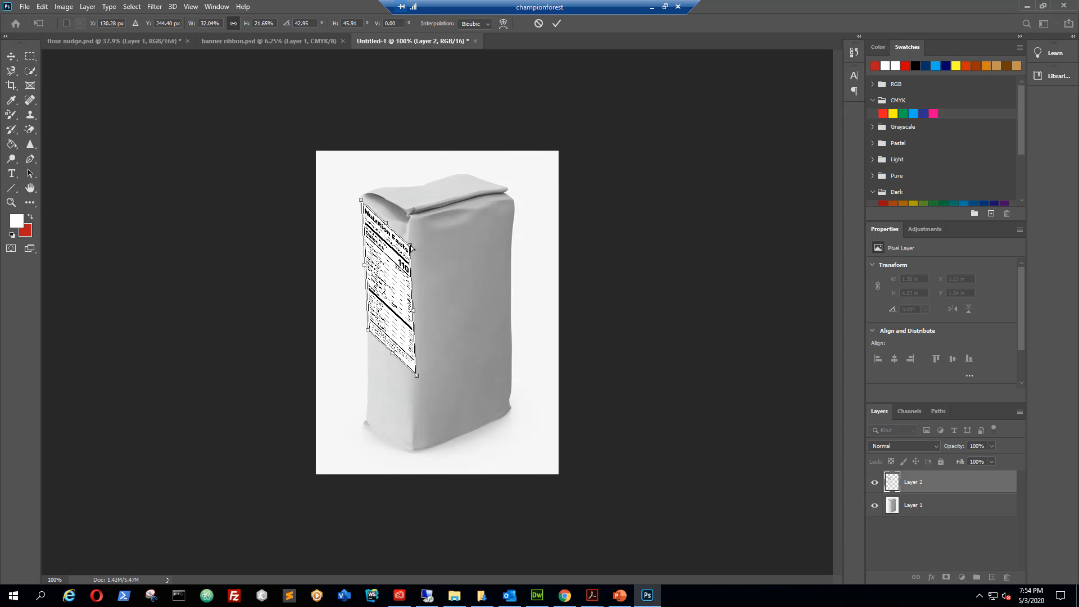
left_click_drag(410, 248, 408, 233)
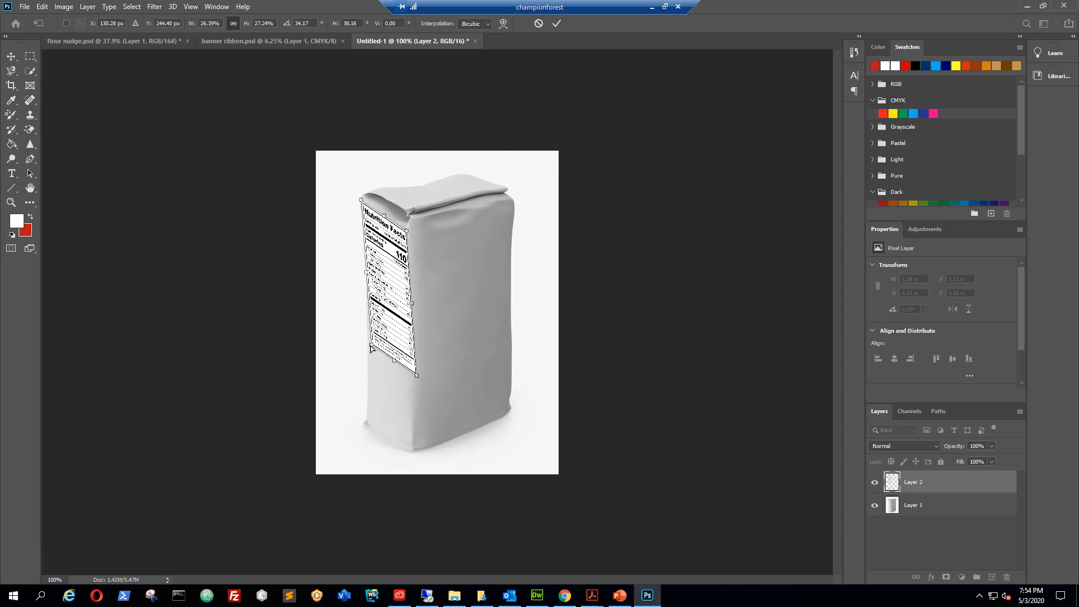
left_click_drag(371, 348, 366, 352)
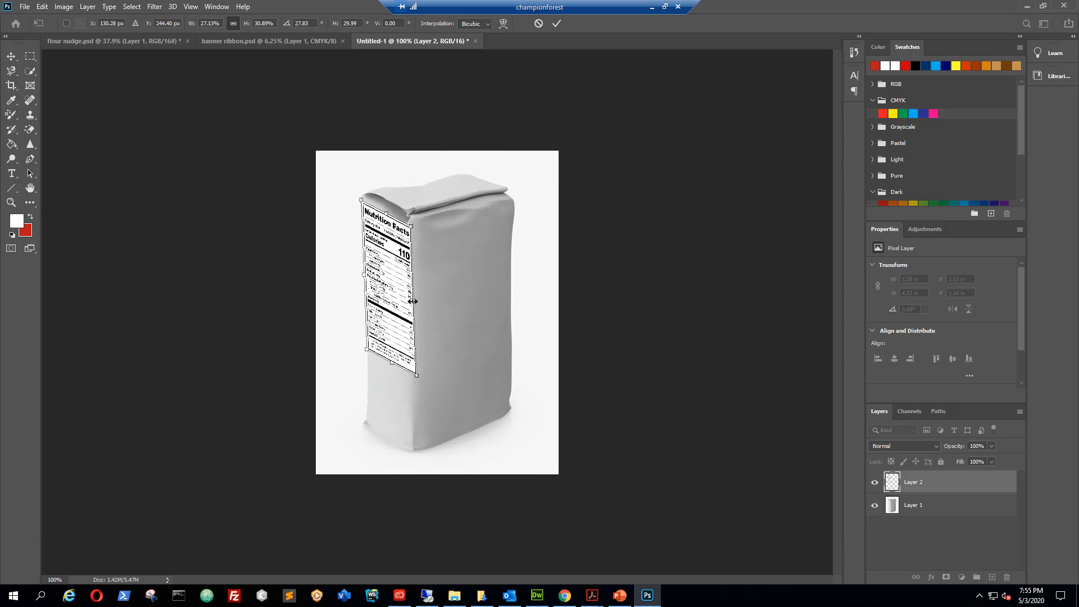
left_click_drag(413, 301, 409, 300)
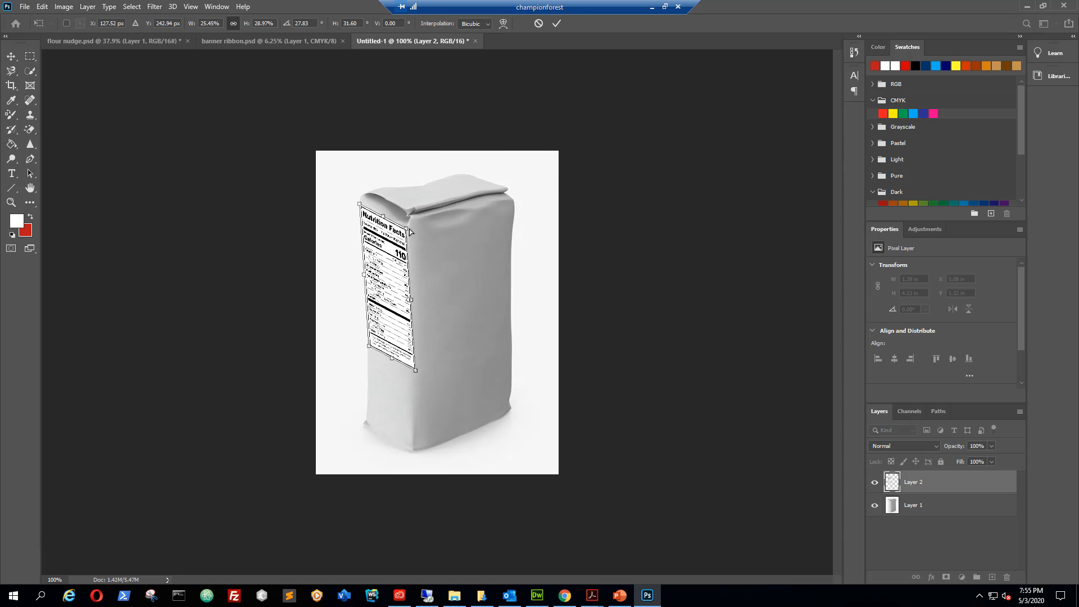
left_click_drag(407, 231, 407, 225)
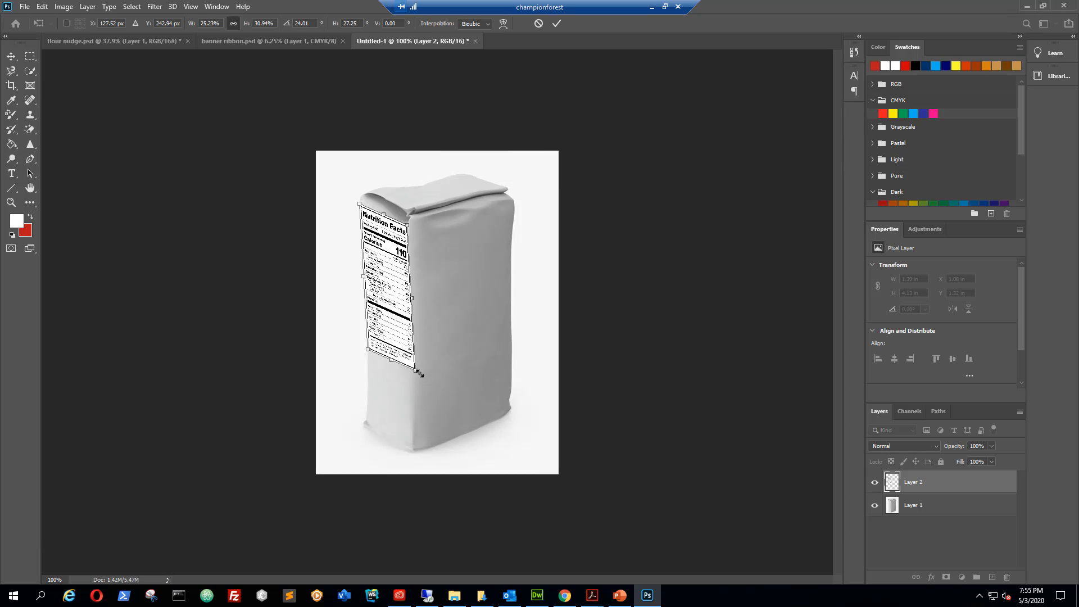
left_click_drag(416, 374, 414, 371)
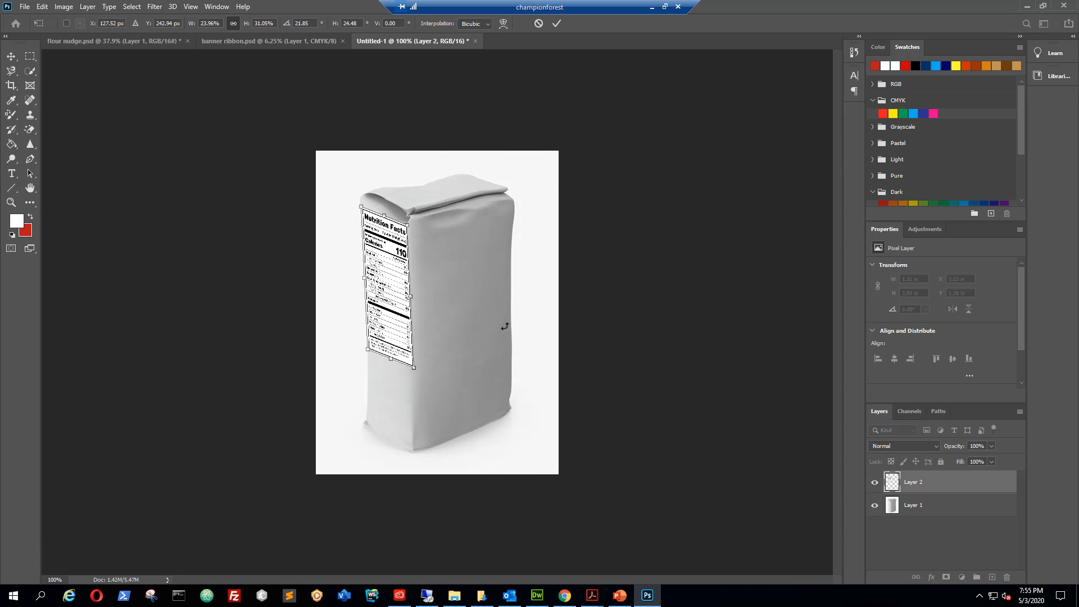
key("Return")
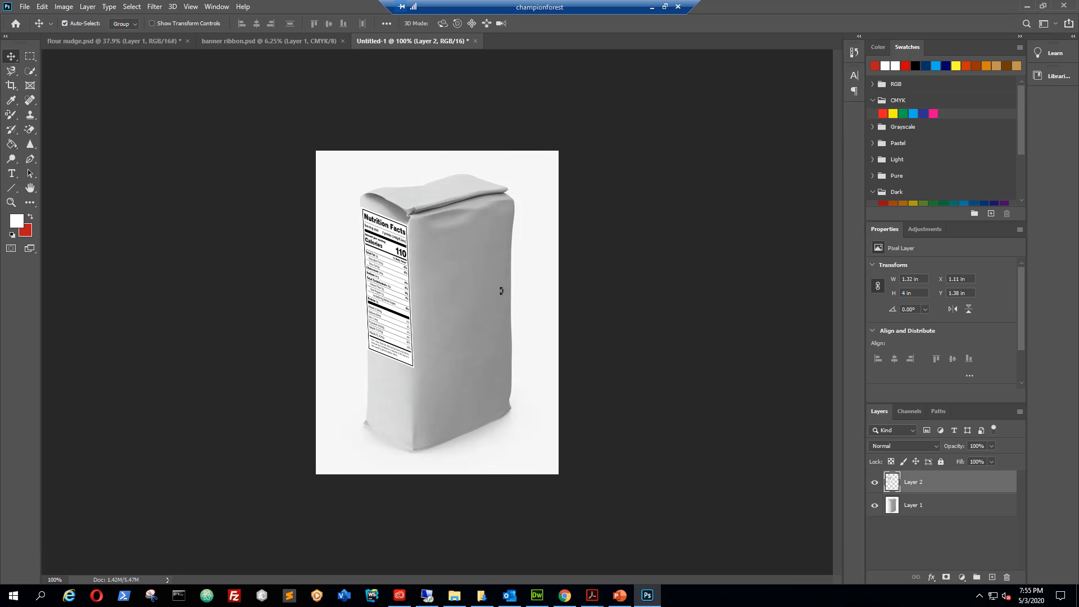